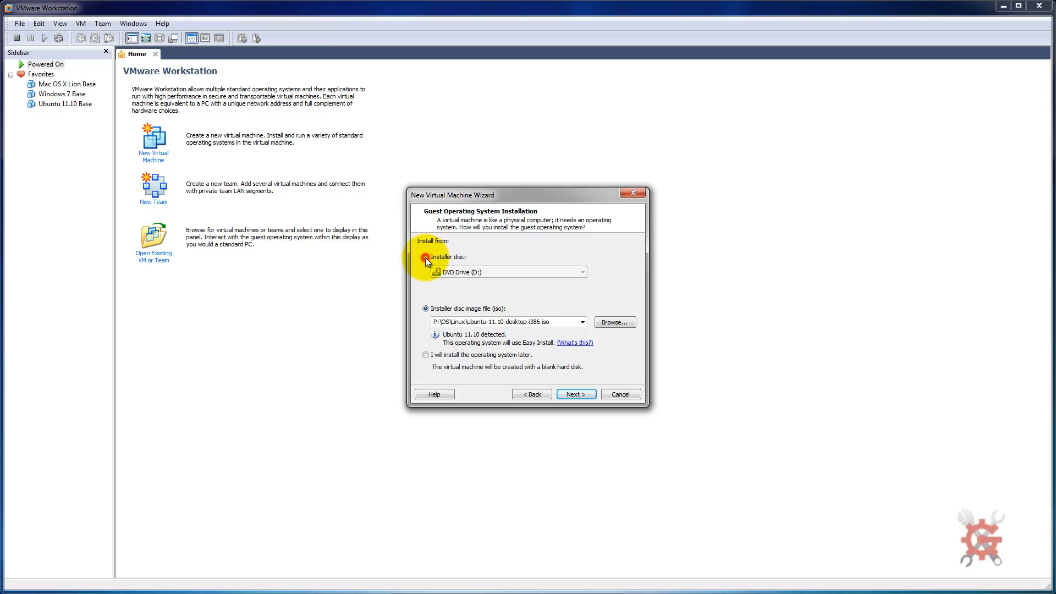
left_click(426, 258)
left_click(582, 273)
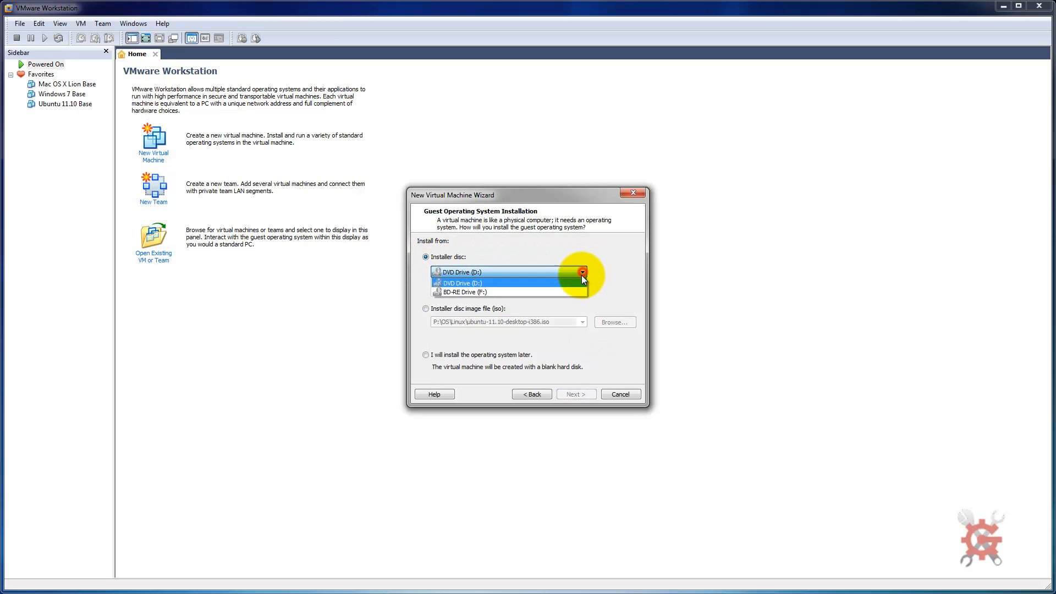
left_click(553, 291)
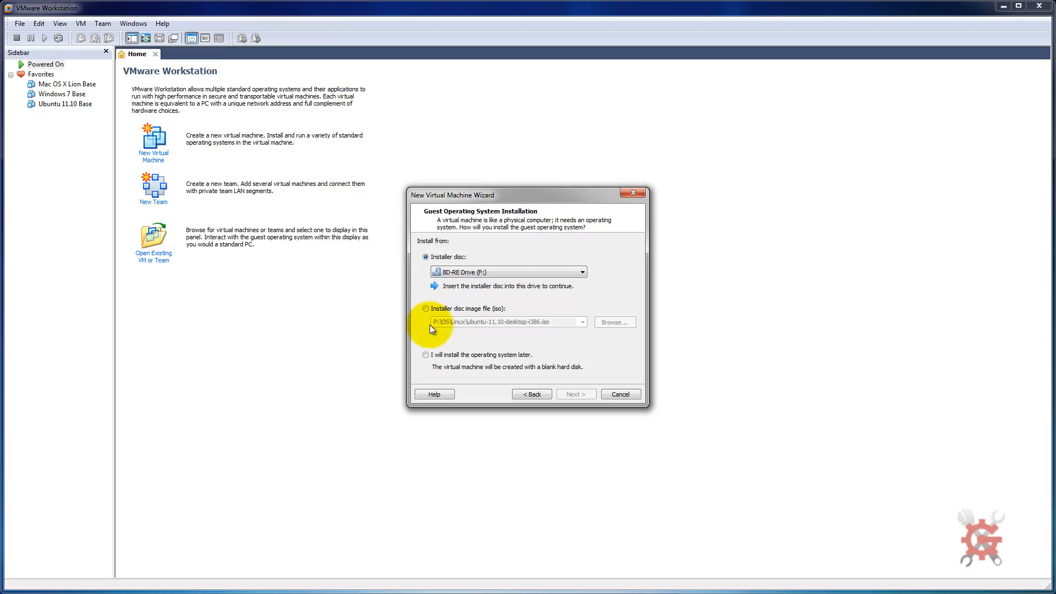
left_click(427, 309)
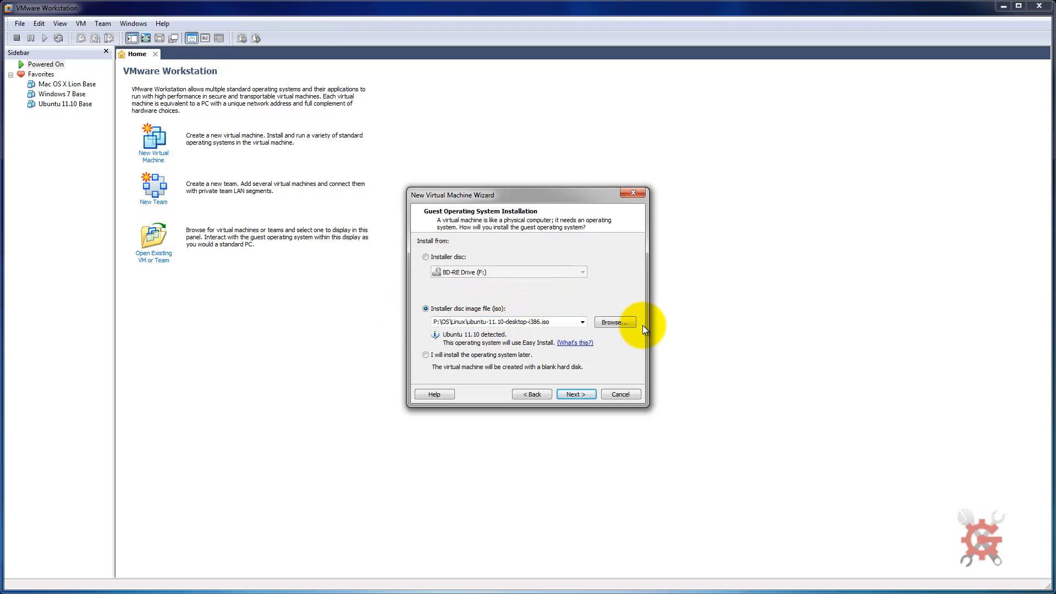
- Choose en_windows_7_professional_x86_dvd_x15-65804 from the OS\Windows folder as the installer disc image and continue to the Easy Install settings
left_click(613, 322)
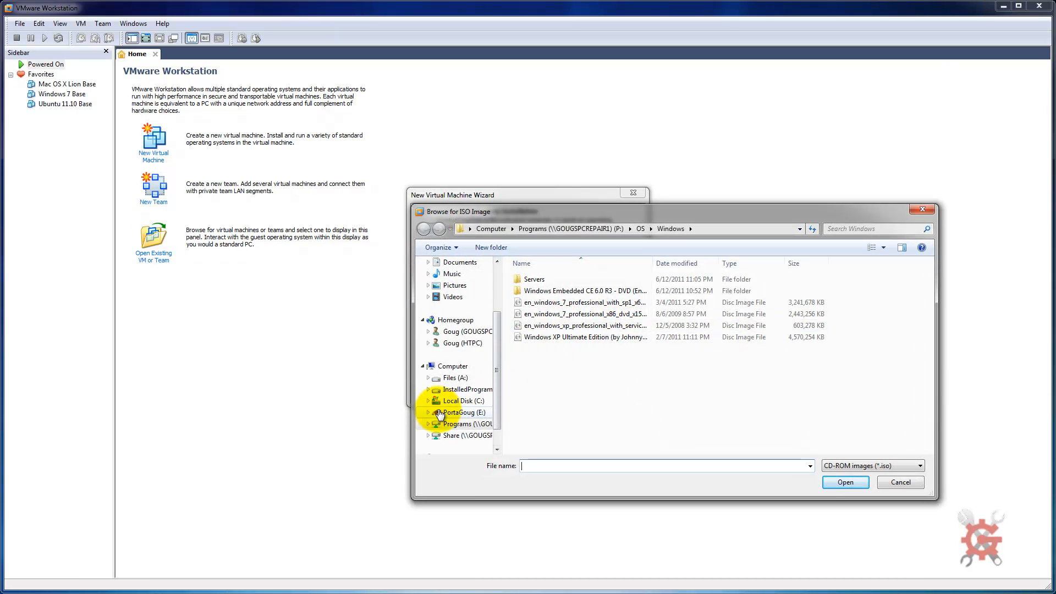
left_click(546, 317)
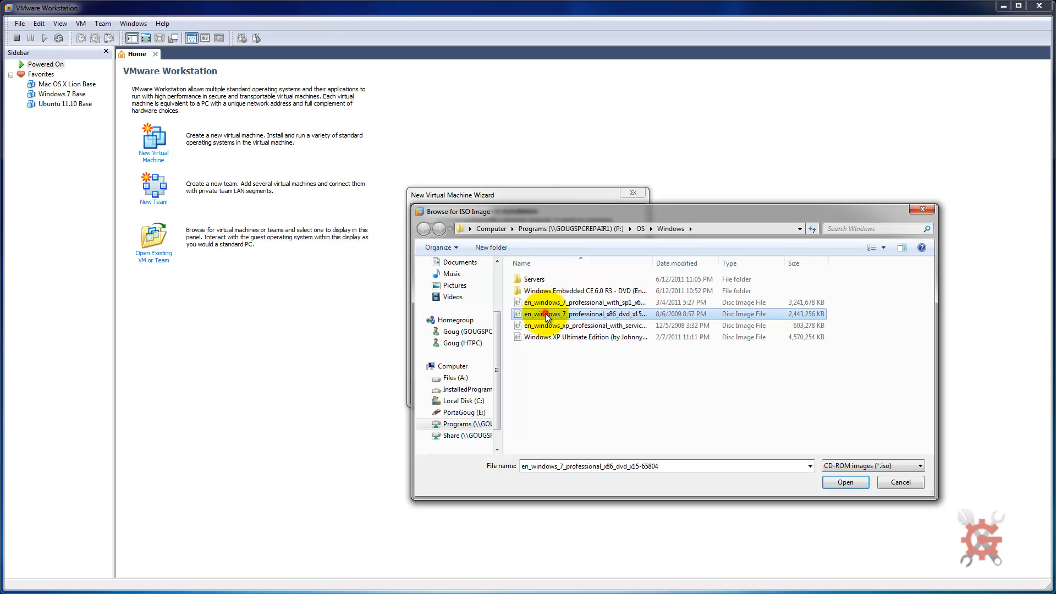
left_click(846, 482)
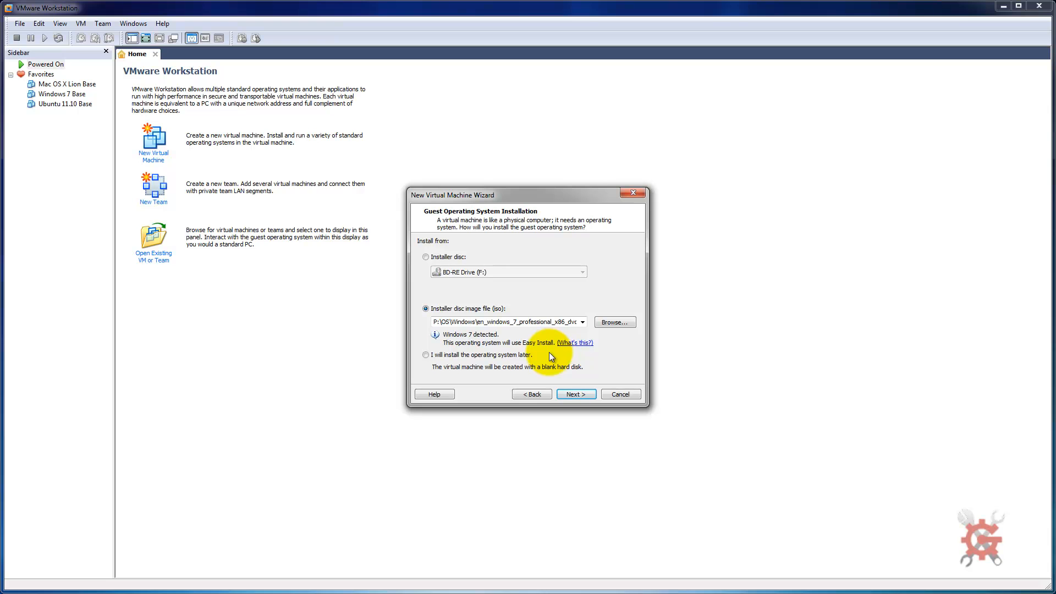
left_click(575, 394)
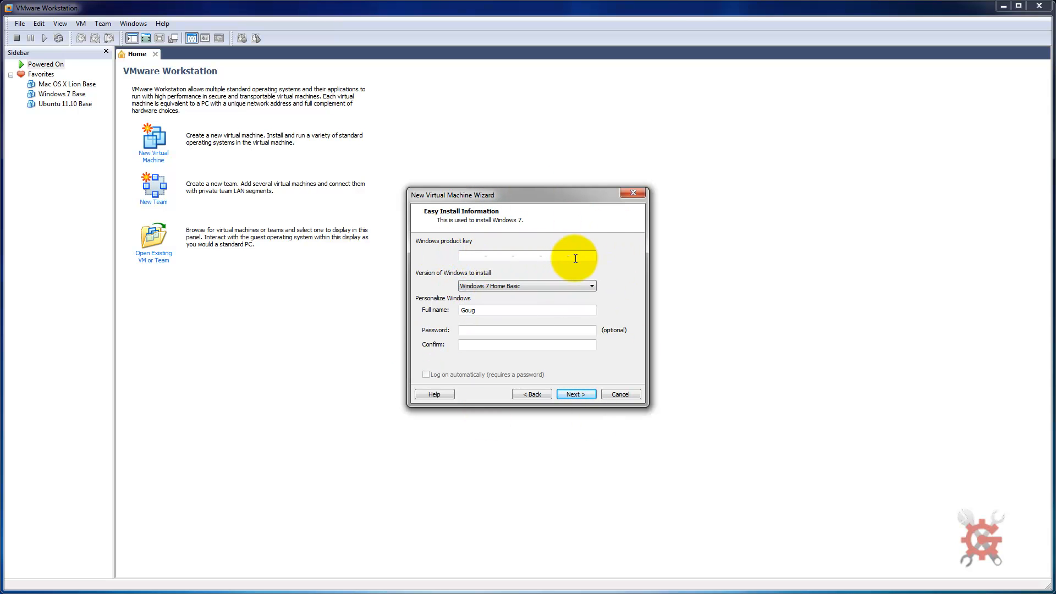
- Choose Windows 7 Professional as the version to install and continue without a product key
left_click(592, 286)
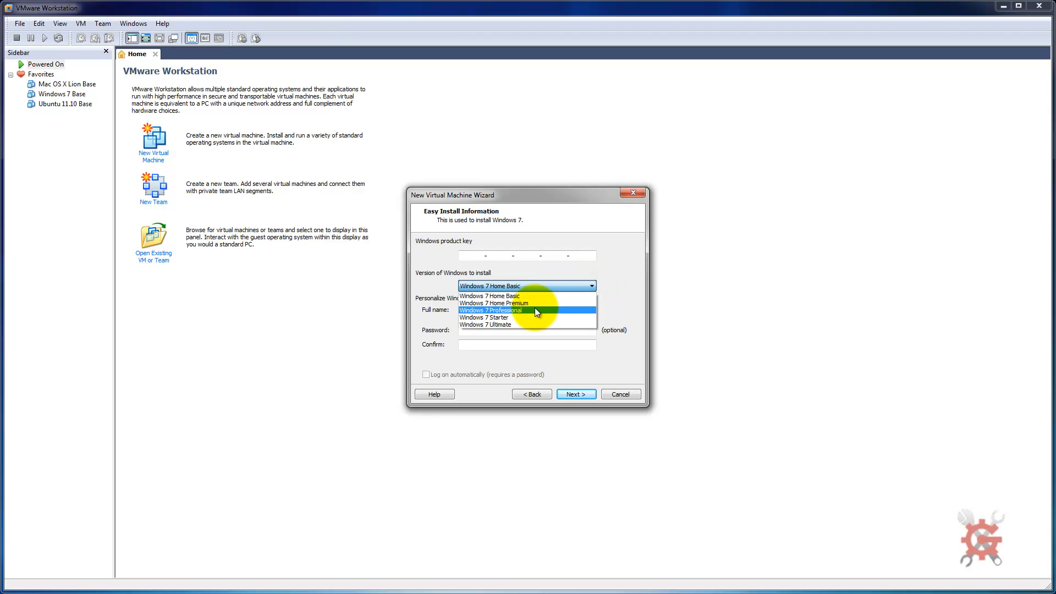
left_click(537, 310)
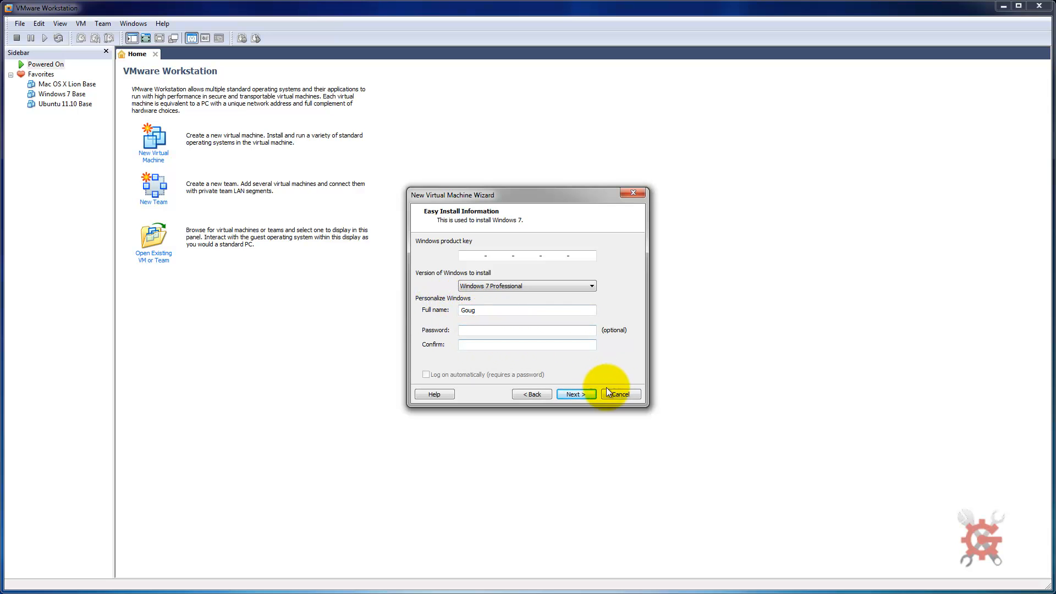
left_click(573, 394)
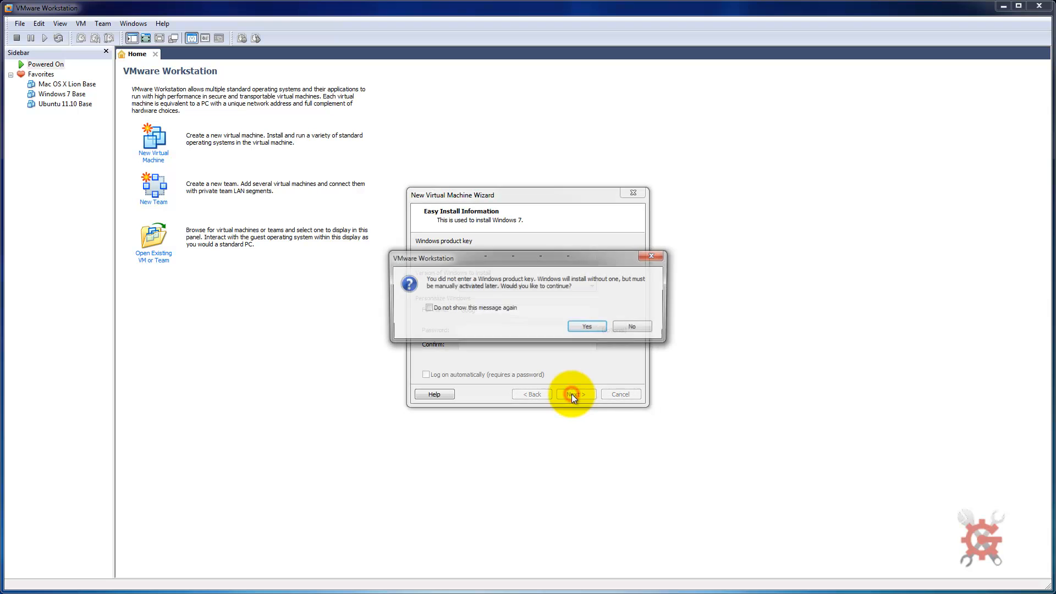
left_click(590, 326)
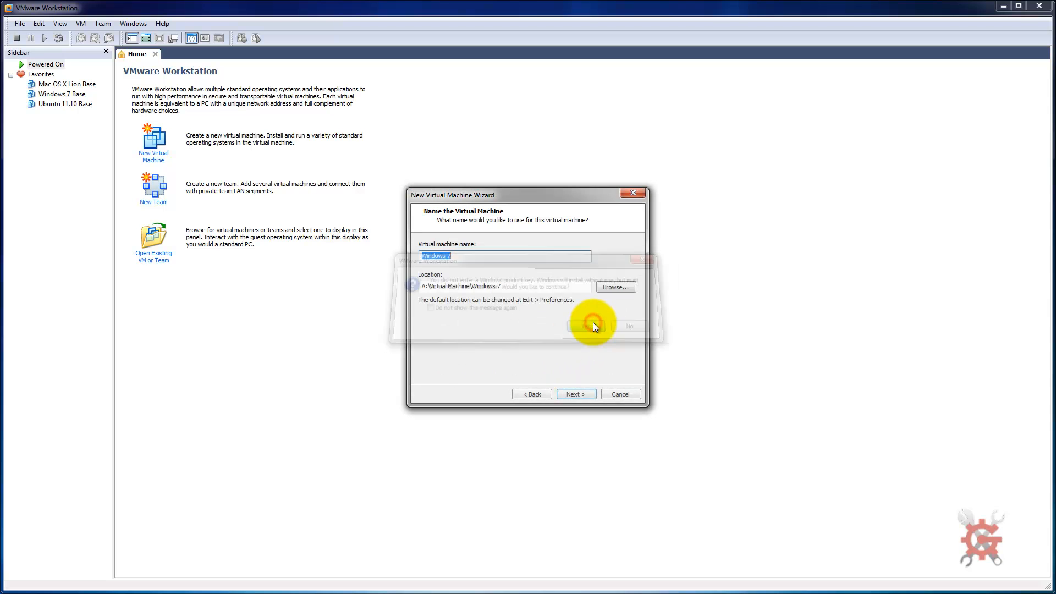
- Accept Windows 7 as the virtual machine name with its default location, and split the 40 GB virtual disk into multiple files
left_click(464, 256)
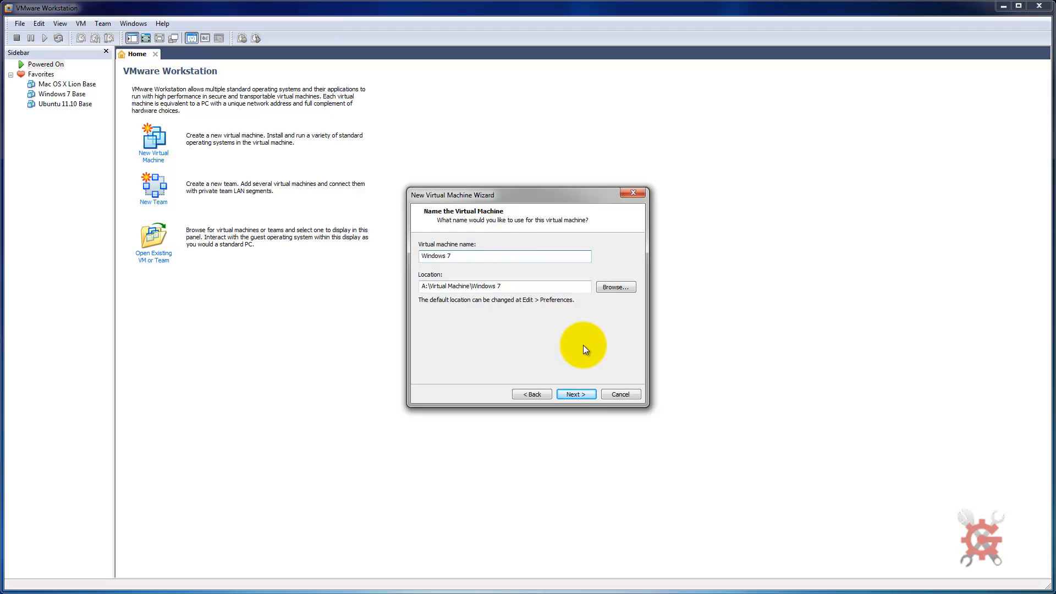
left_click(576, 395)
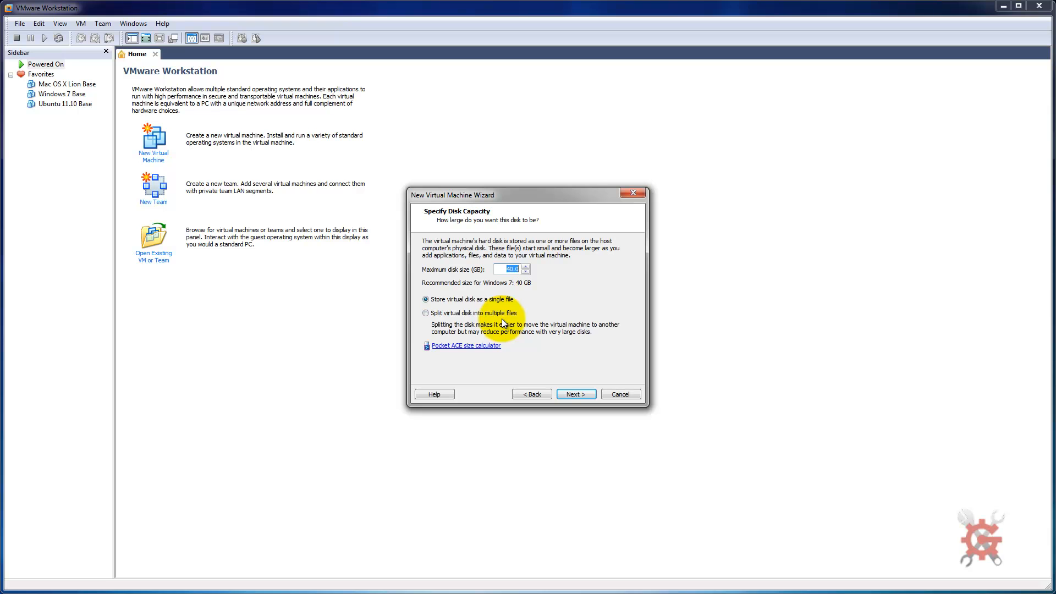
left_click(426, 313)
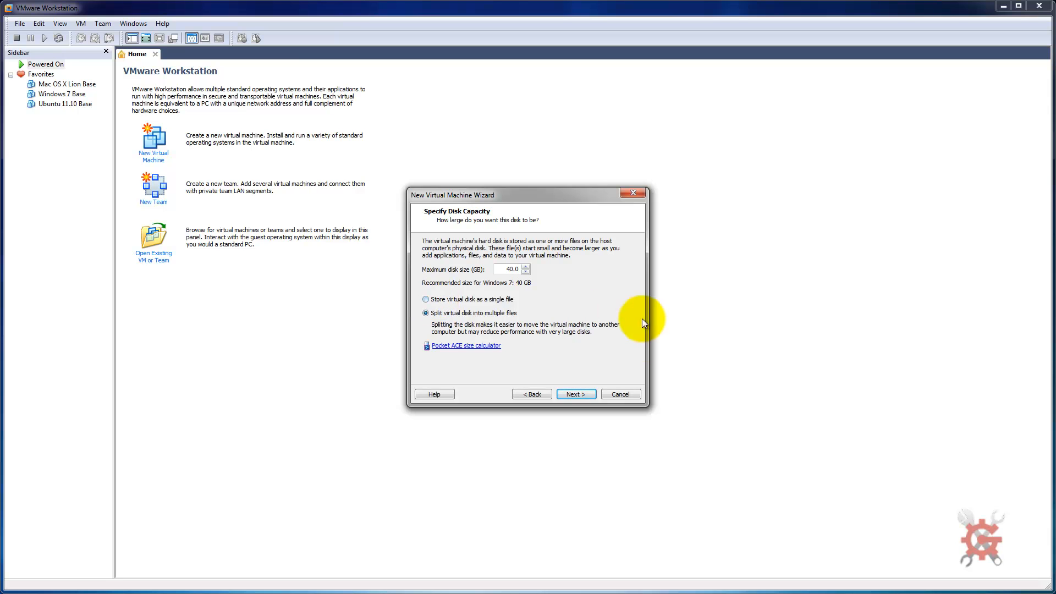
left_click(576, 395)
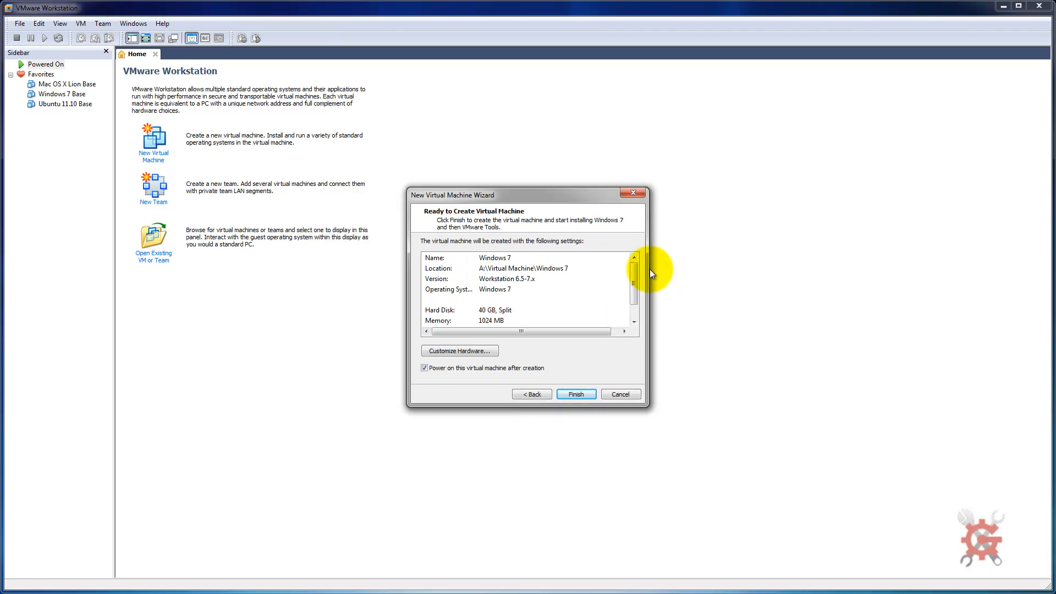
- Customize the hardware by removing the floppy drive and setting the virtual machine's memory to 2048 MB
left_click_drag(632, 269, 633, 281)
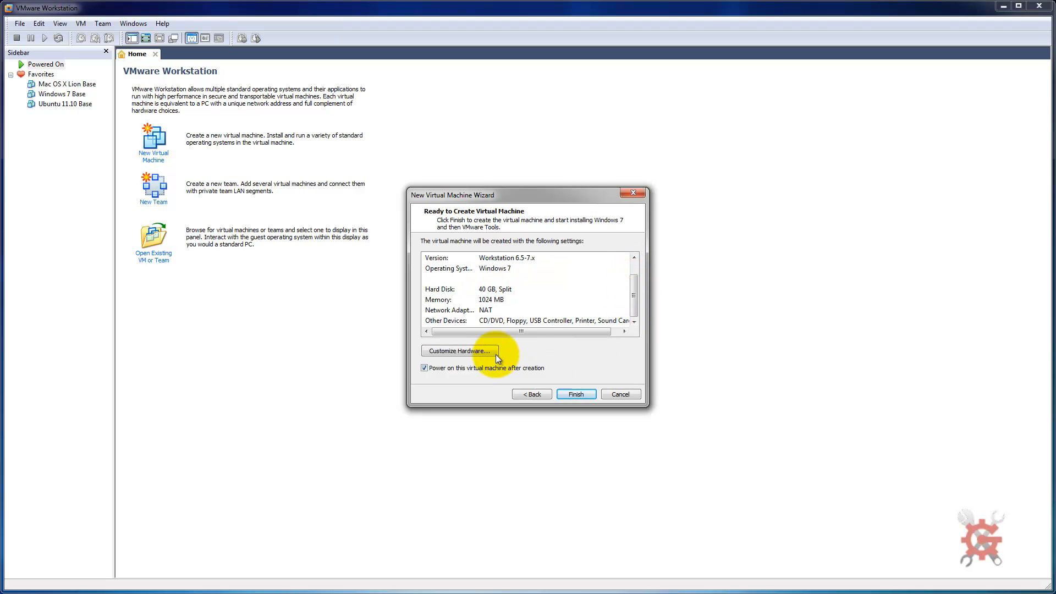
left_click(460, 351)
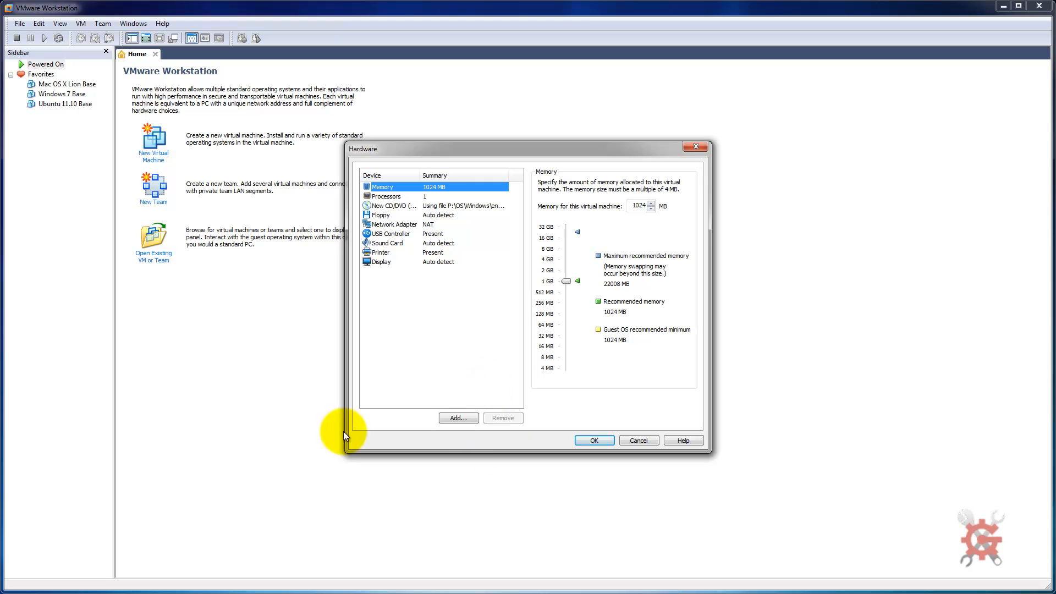
left_click(392, 214)
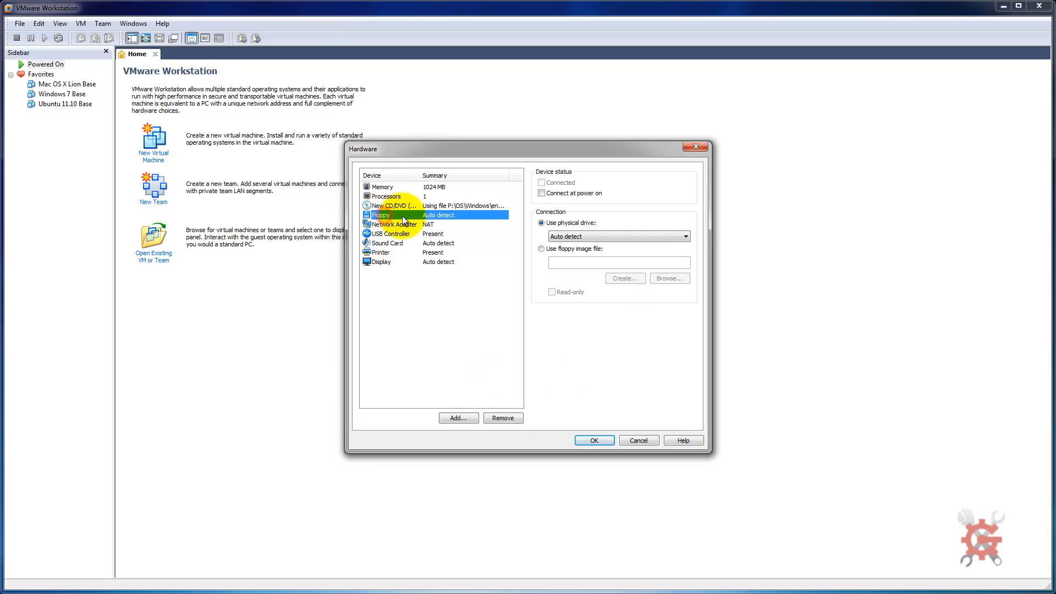
left_click(502, 419)
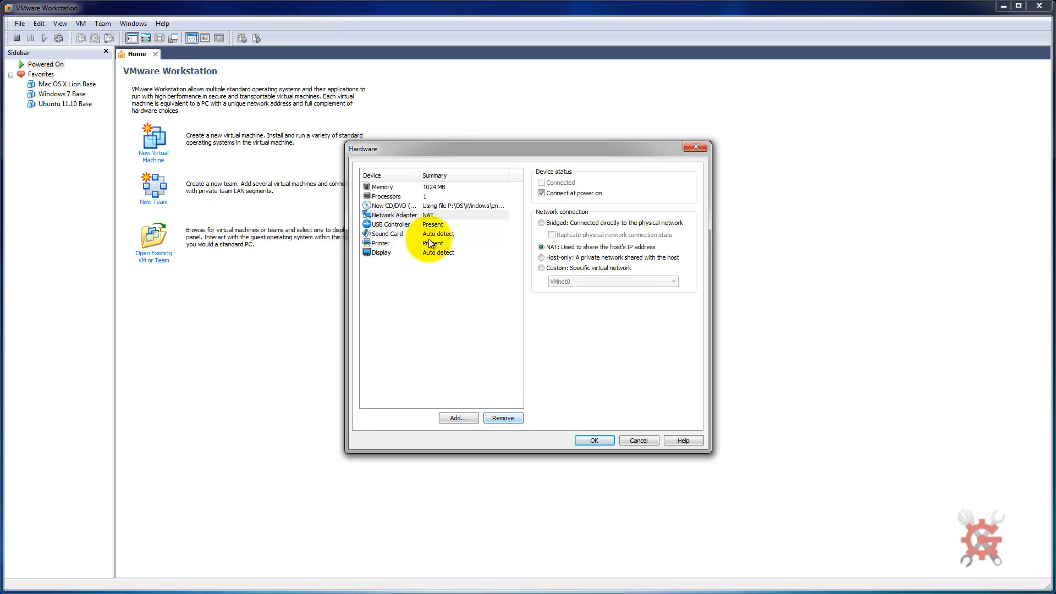
left_click(382, 190)
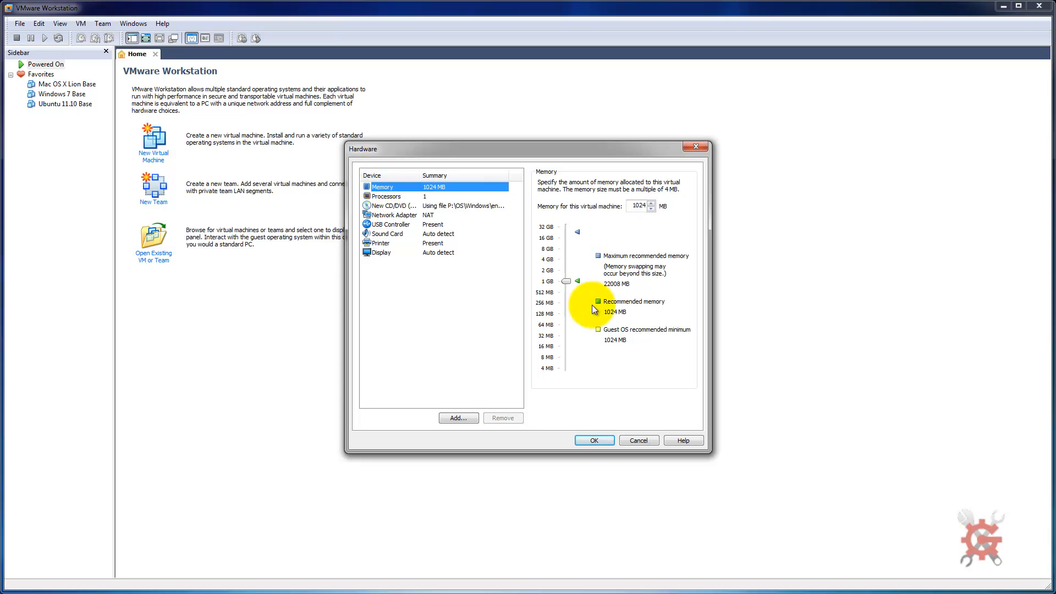
left_click_drag(567, 281, 566, 270)
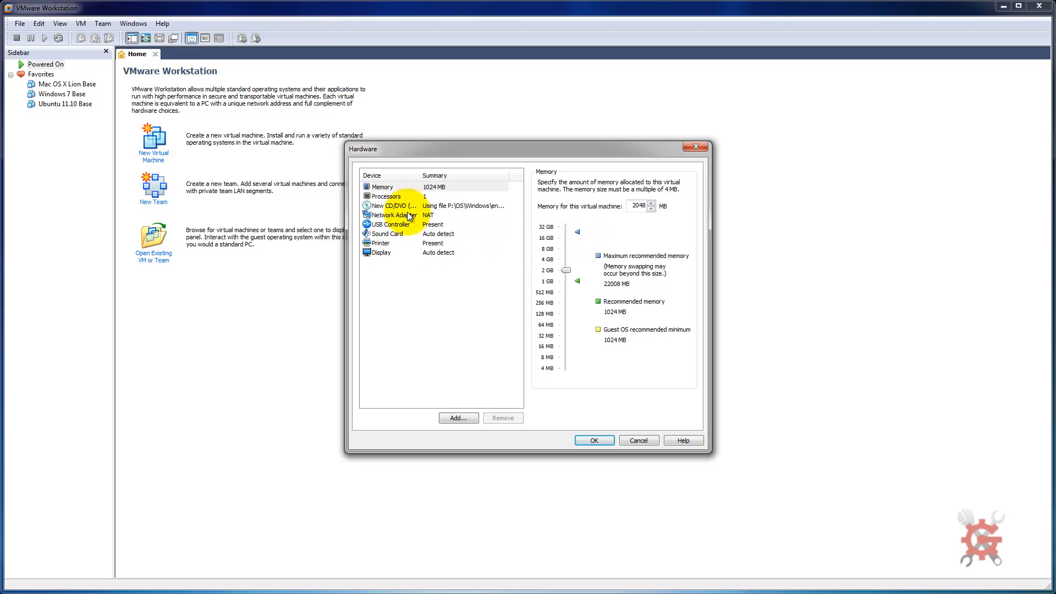
- Examine the available options for the number of processors and cores per processor
left_click(378, 199)
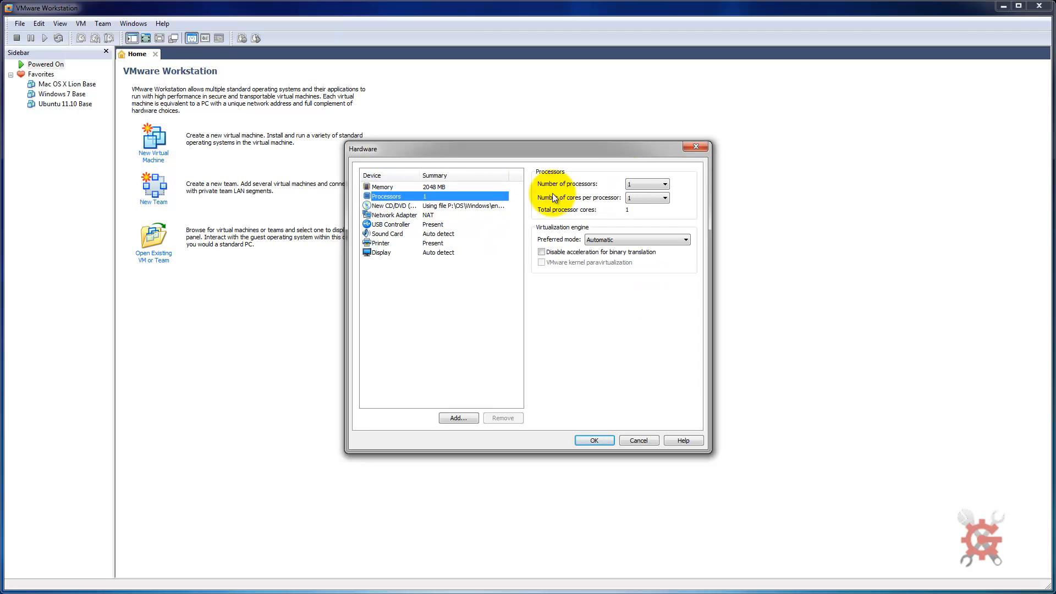
left_click(668, 183)
left_click(668, 183)
left_click(665, 198)
left_click(665, 198)
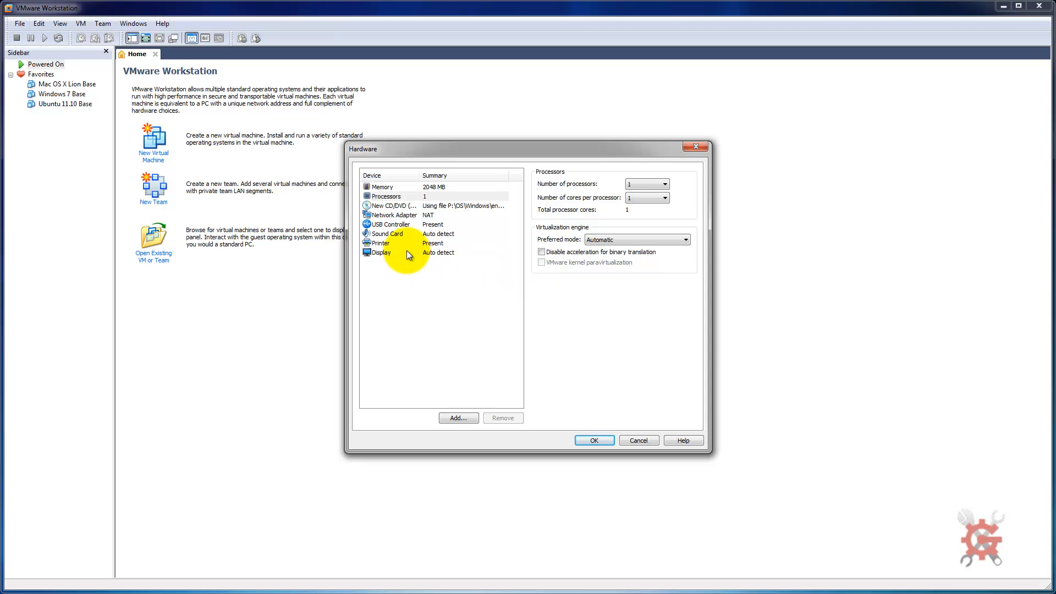
- Set the network adapter to a bridged connection directly to the physical network and accept the hardware configuration
left_click(376, 216)
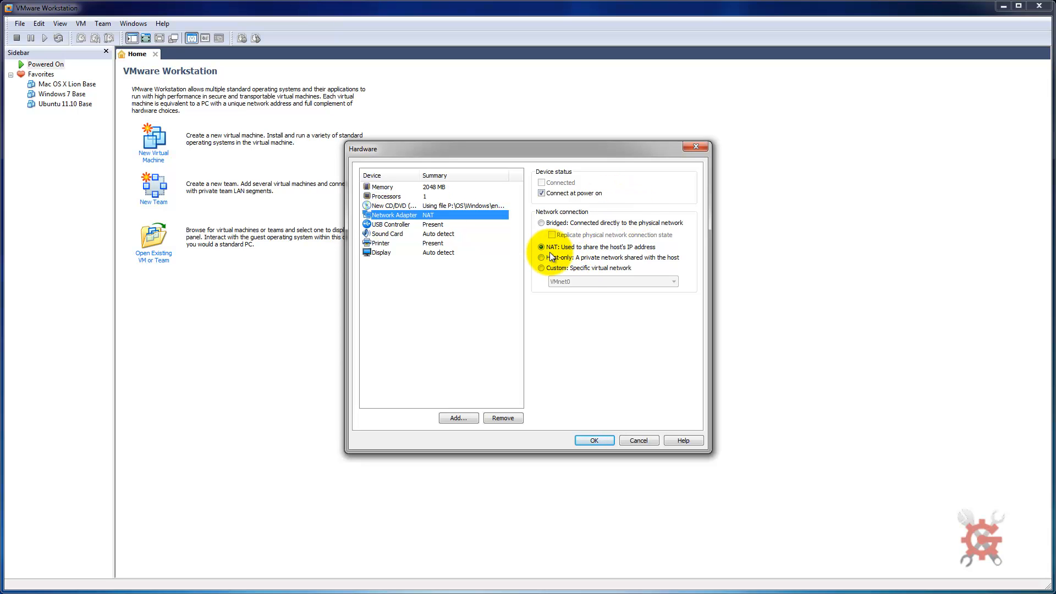
left_click(541, 223)
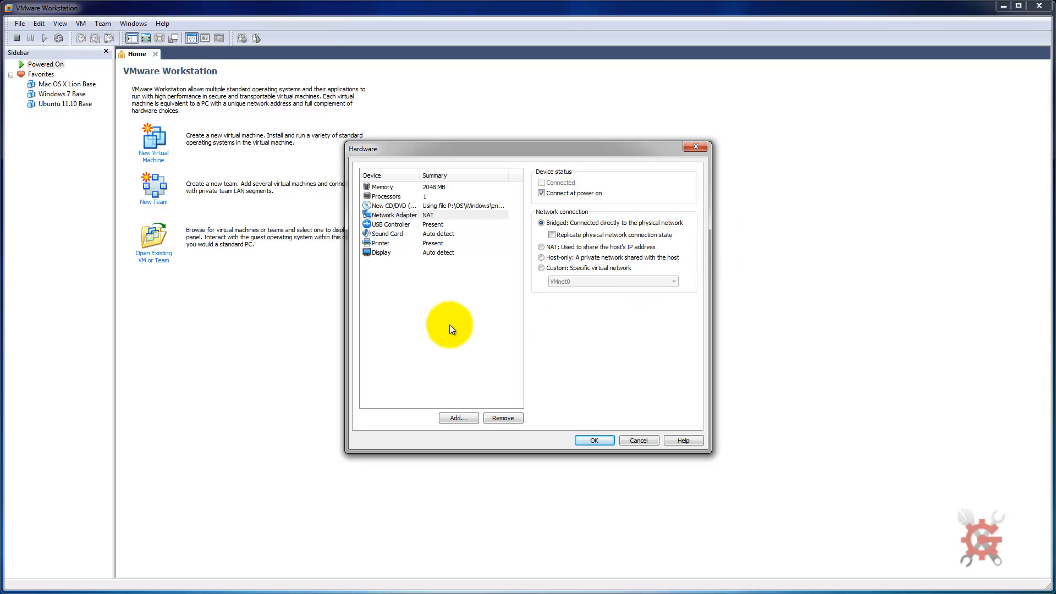
left_click(595, 442)
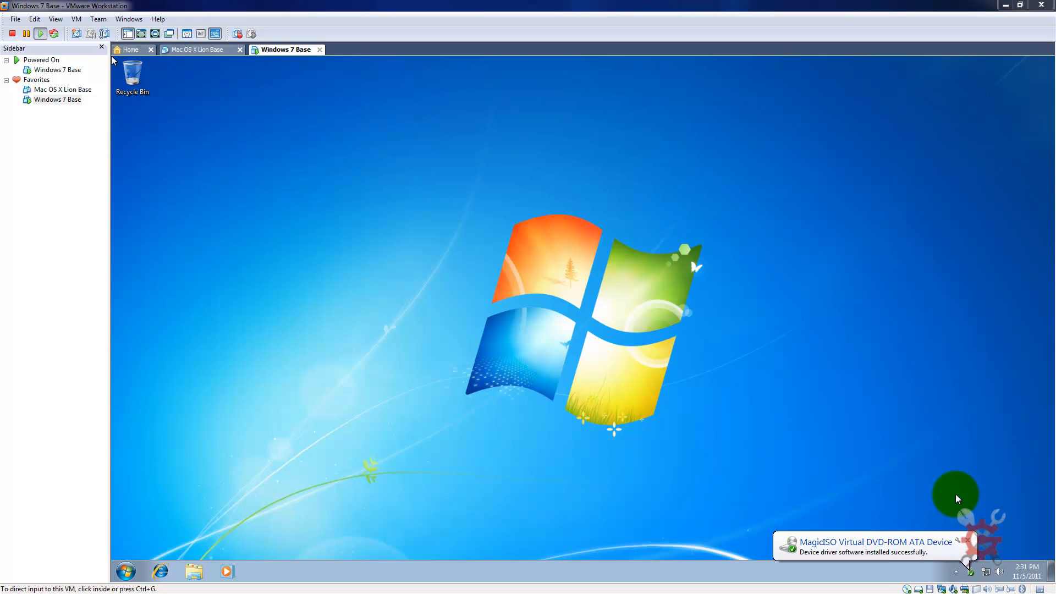
- Take a snapshot of the running Windows 7 Base machine named "Windows 7 Base 1" with the description "Clean Install"
left_click(973, 546)
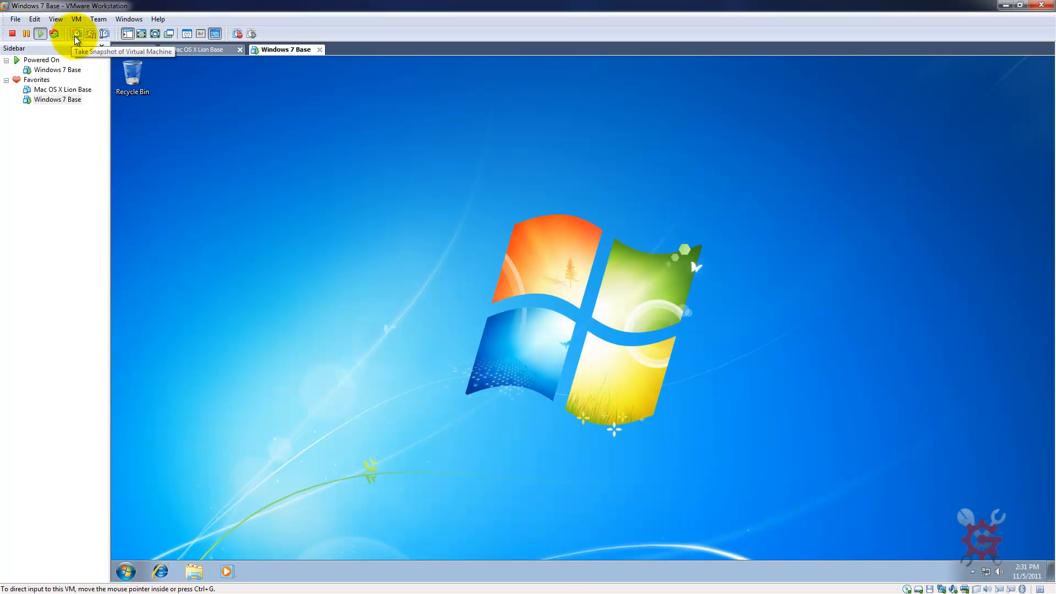
left_click(77, 33)
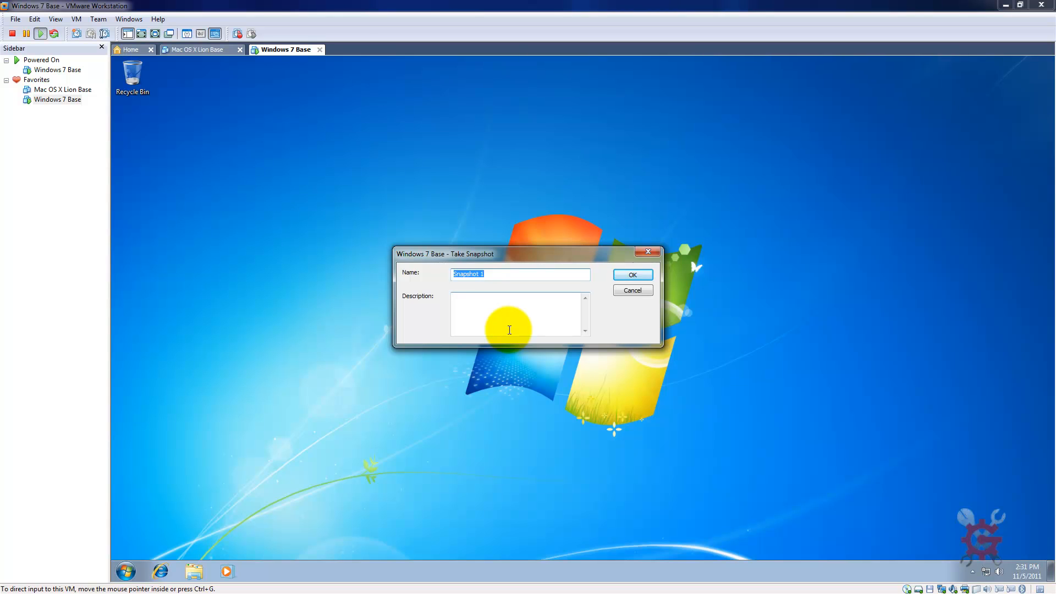
type("Windows 7 Base")
left_click(510, 330)
type("Clean I")
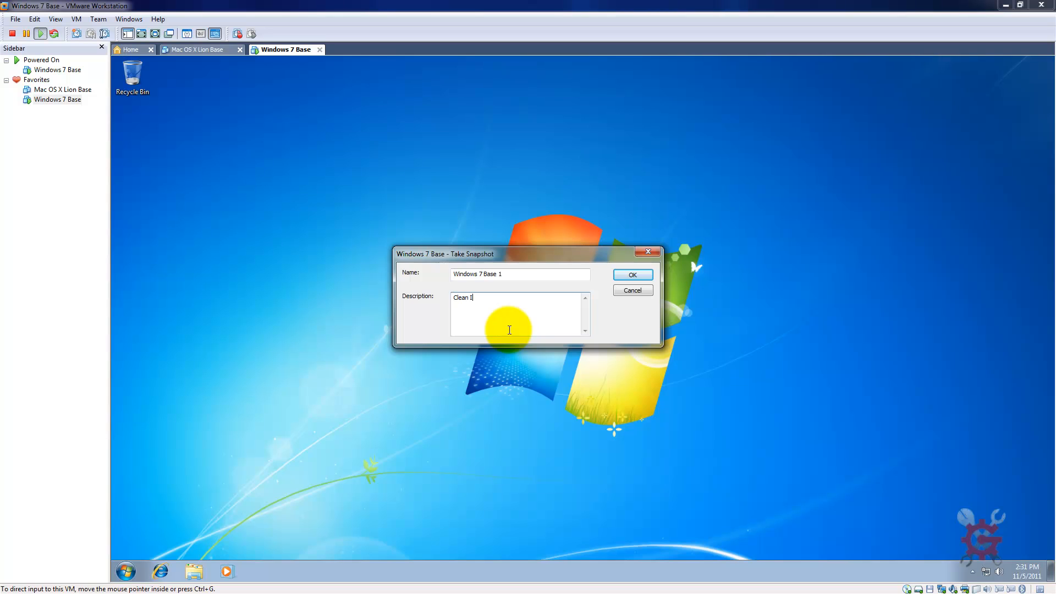
type("nstall")
left_click(622, 277)
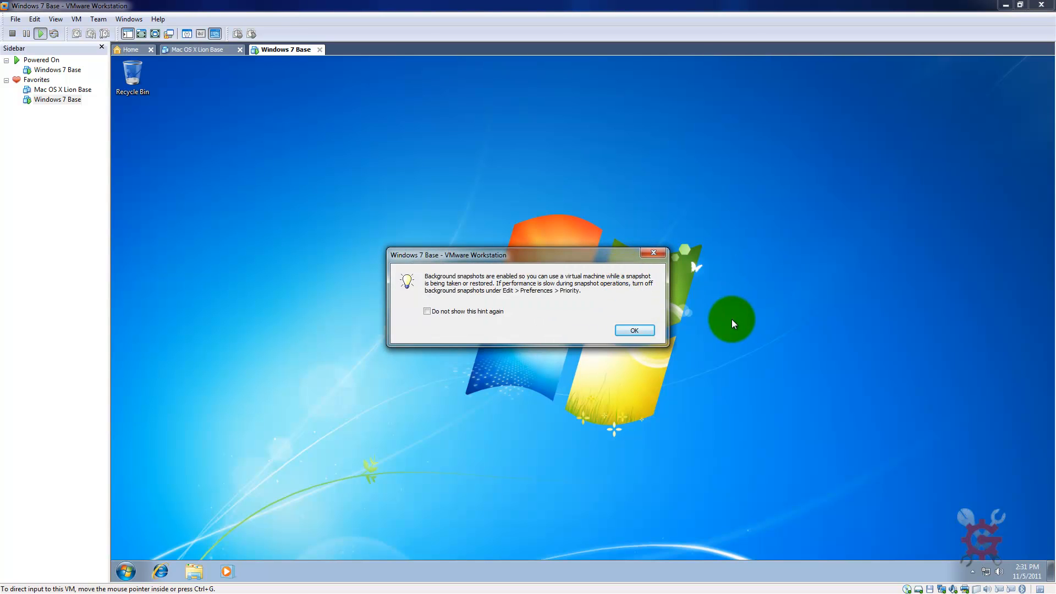
- Turn off future display of the background snapshots hint and return to the guest desktop
left_click(427, 312)
left_click(636, 330)
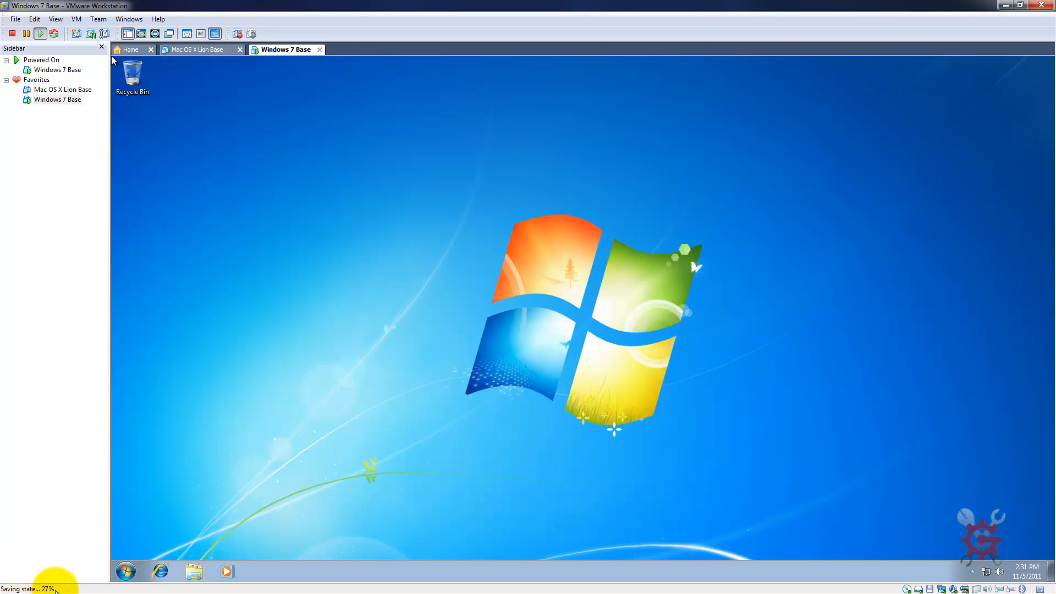
left_click(631, 282)
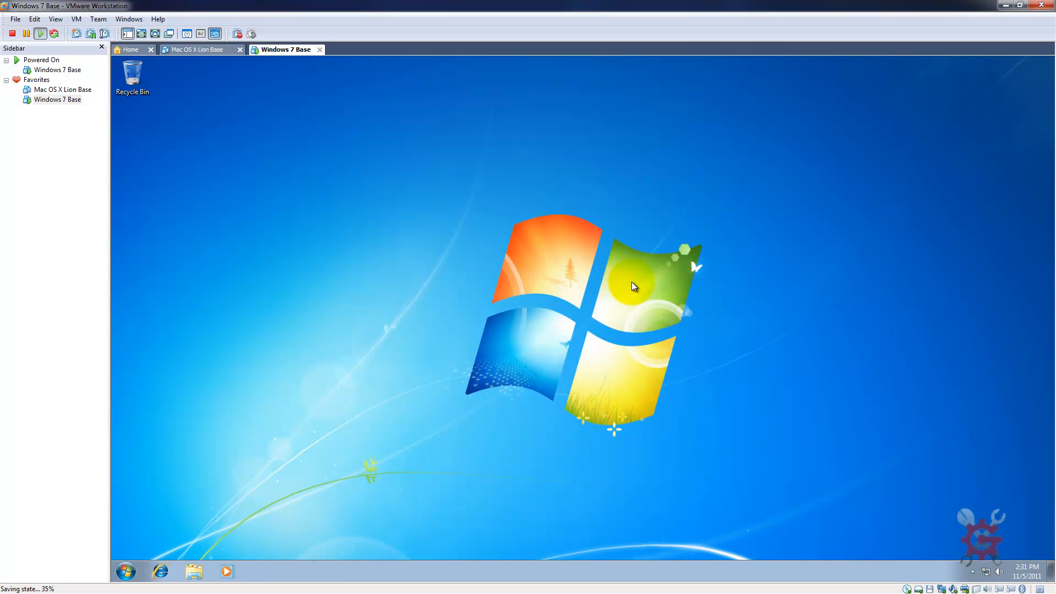